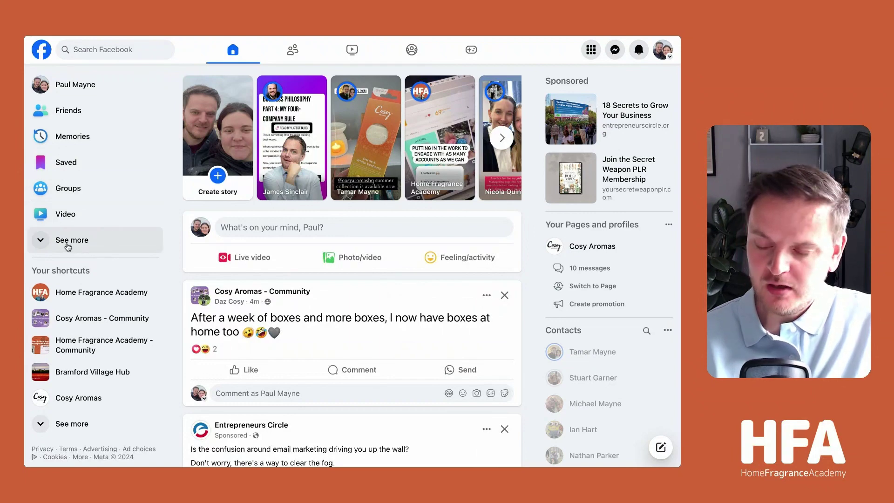
Expand the Facebook sidebar's See more list and scroll down to Meta Business Suite.
click(68, 244)
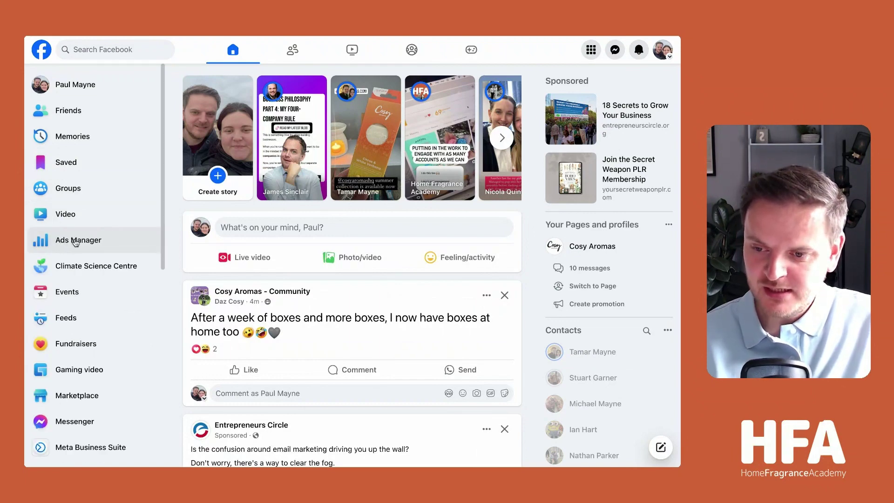
scroll(75, 243, down, 1)
scroll(75, 243, down, 3)
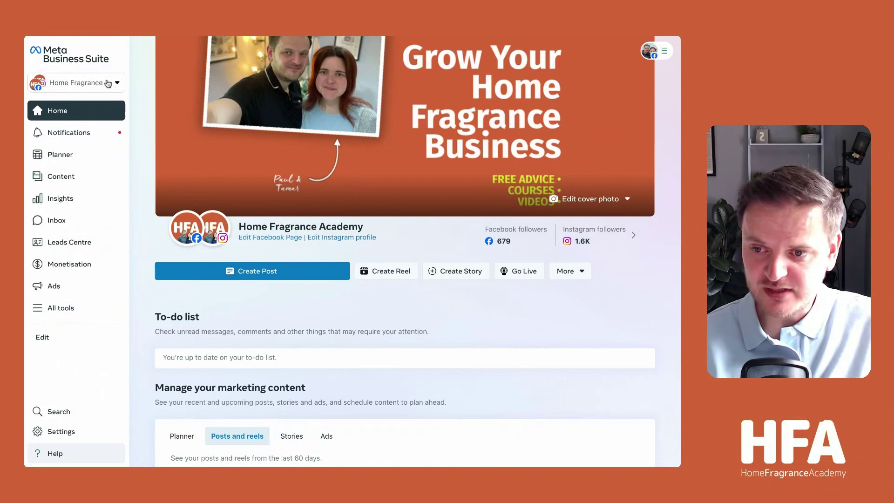
click(109, 83)
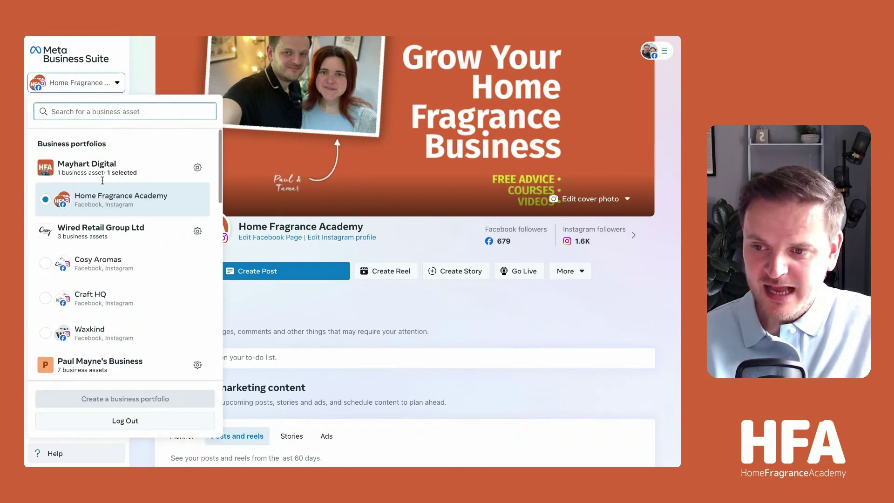
scroll(110, 208, down, 3)
scroll(110, 208, down, 3)
scroll(110, 208, up, 8)
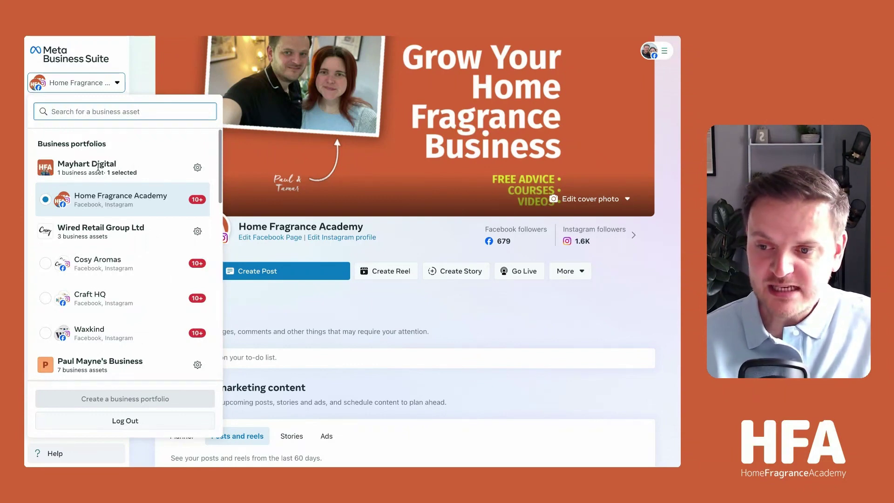
click(198, 170)
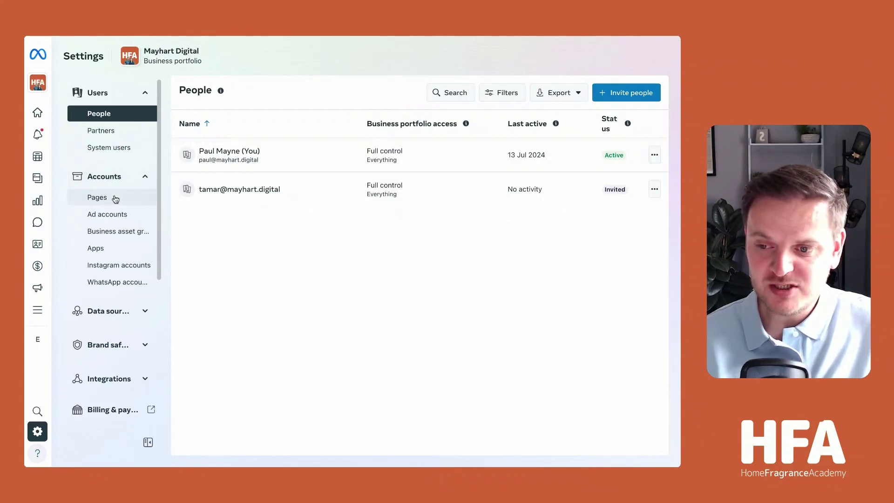
Review the portfolio's Pages, then switch to its Ad accounts list showing Home Frag 2.
click(115, 198)
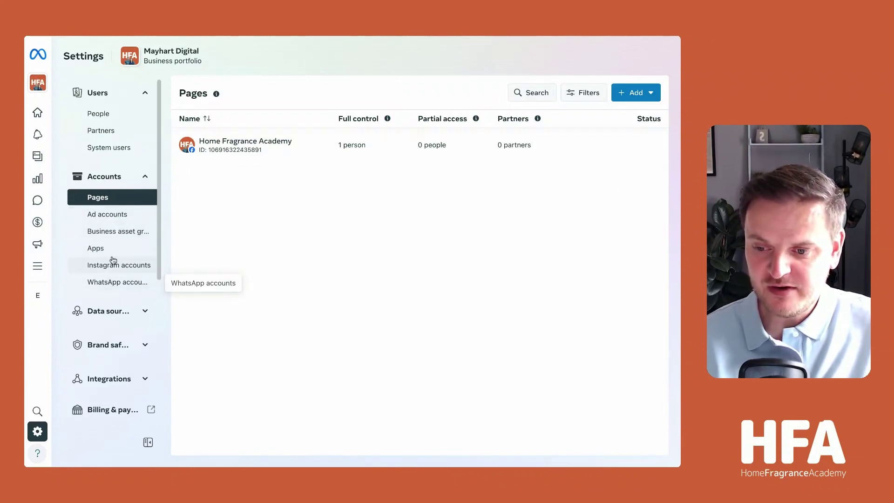
scroll(96, 280, down, 5)
scroll(98, 280, up, 4)
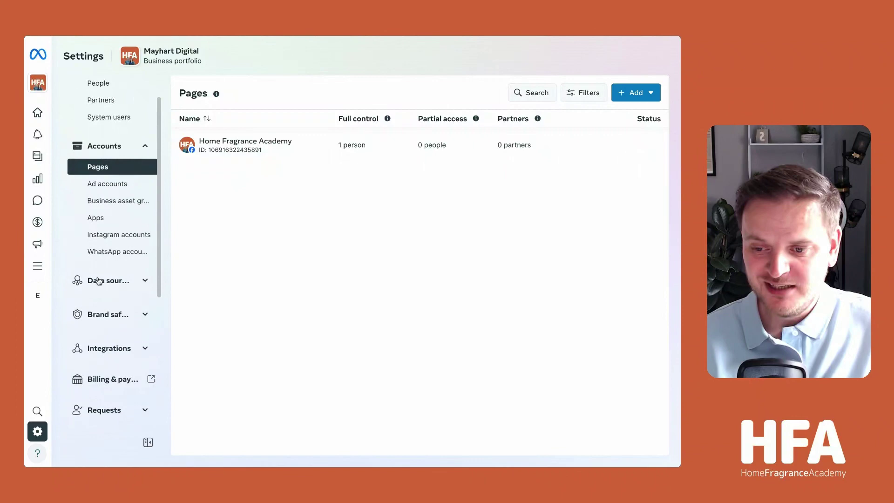
scroll(98, 280, up, 1)
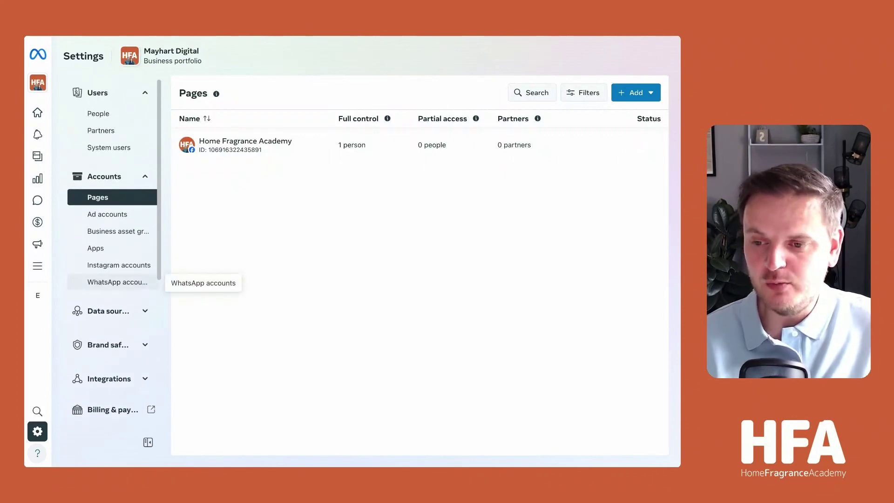
click(114, 217)
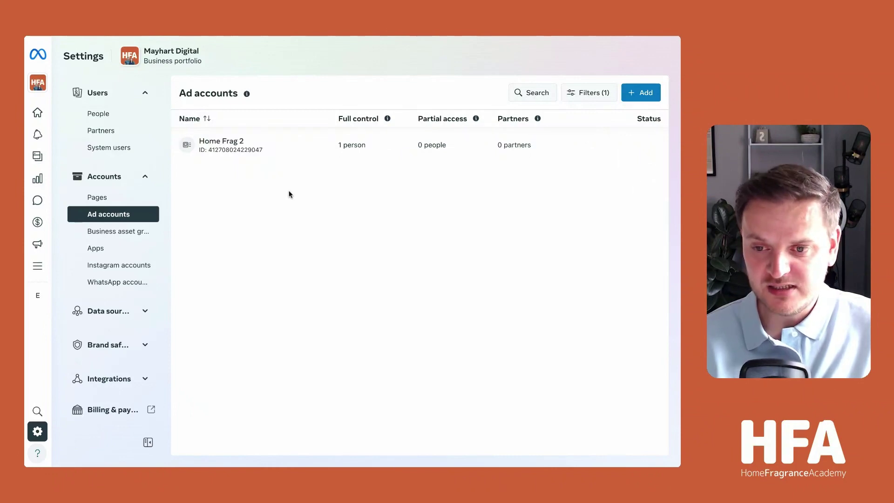
Start adding an ad account to the Mayhart Digital portfolio to reveal the three creation choices.
click(646, 95)
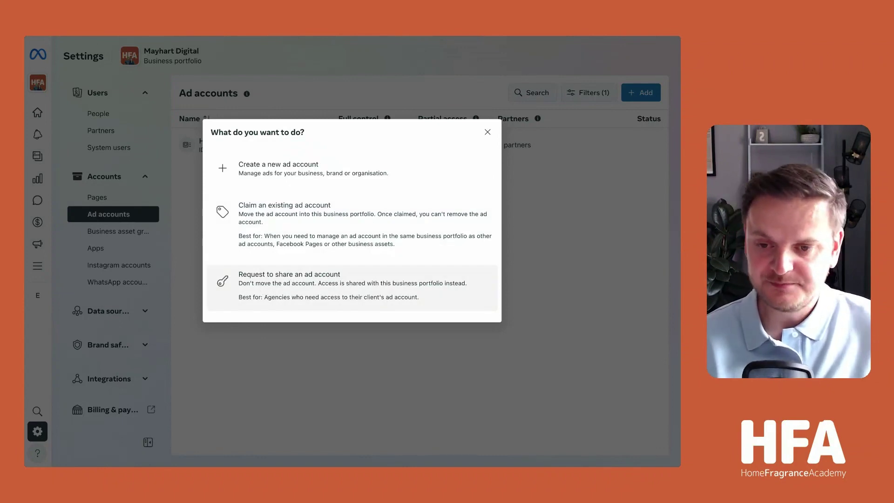
Create a new ad account named 'HFA (demo)' with the Europe/London time zone.
click(291, 175)
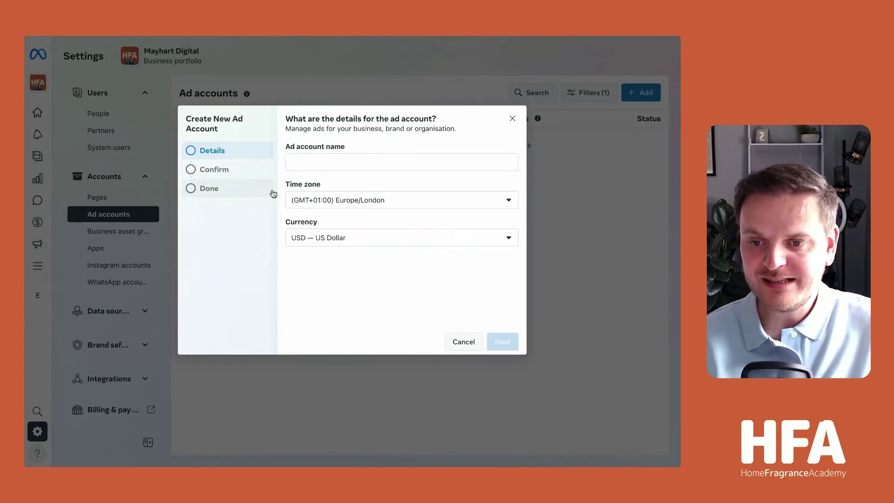
click(325, 166)
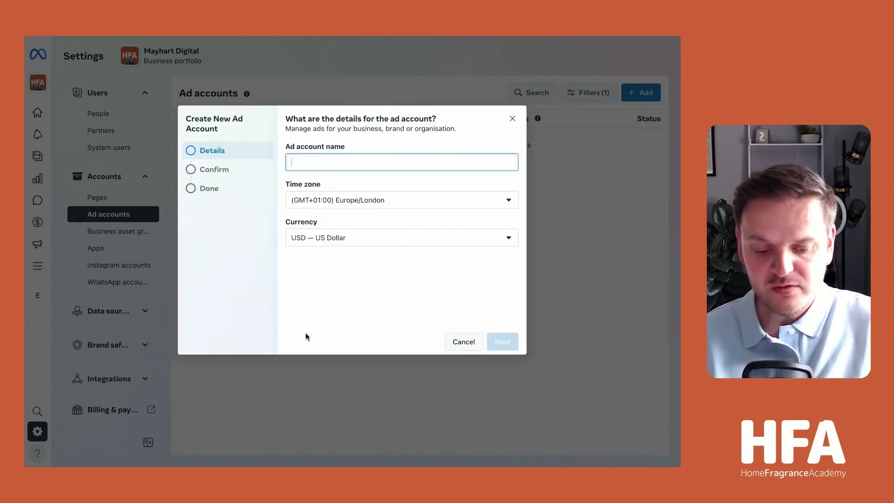
text(H)
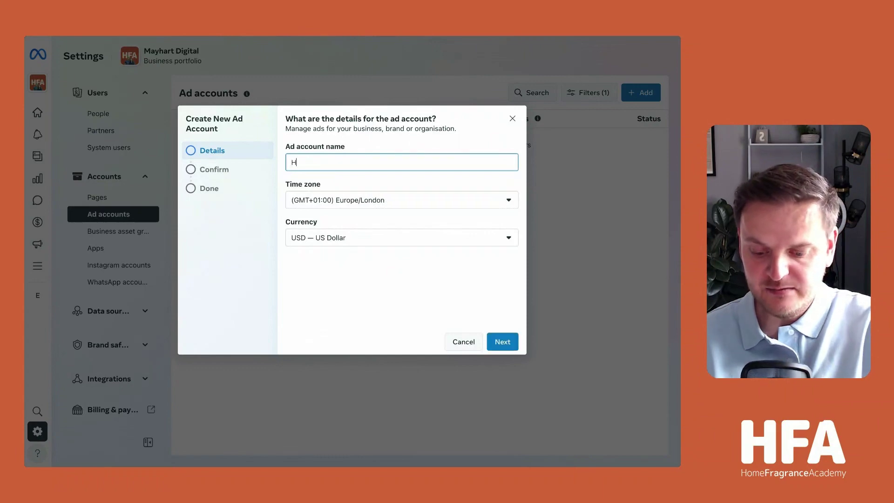
text(FA)
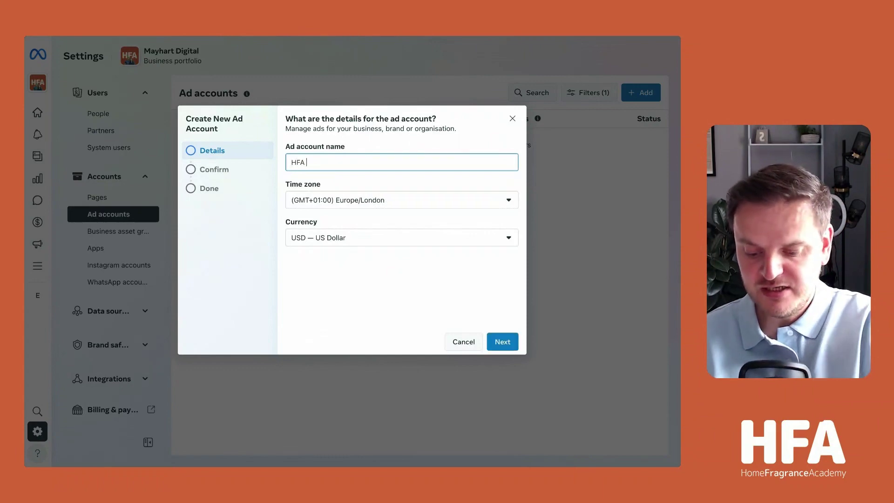
text( (d)
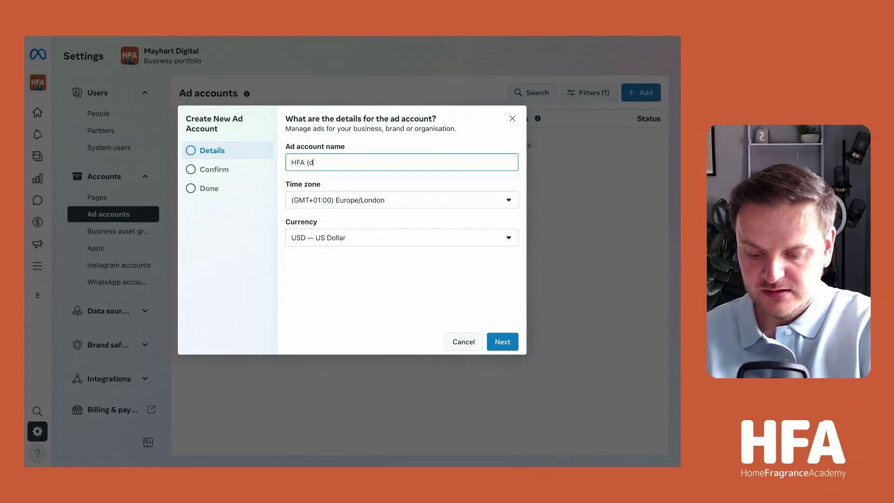
text(emo))
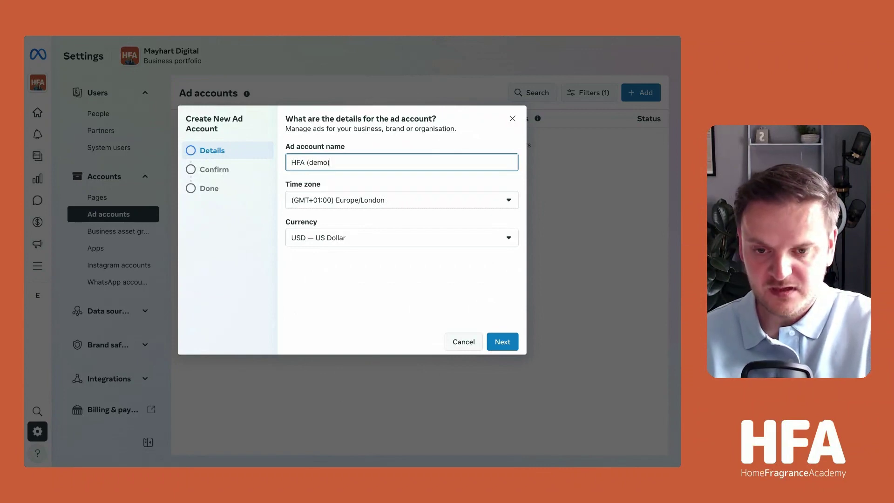
click(347, 201)
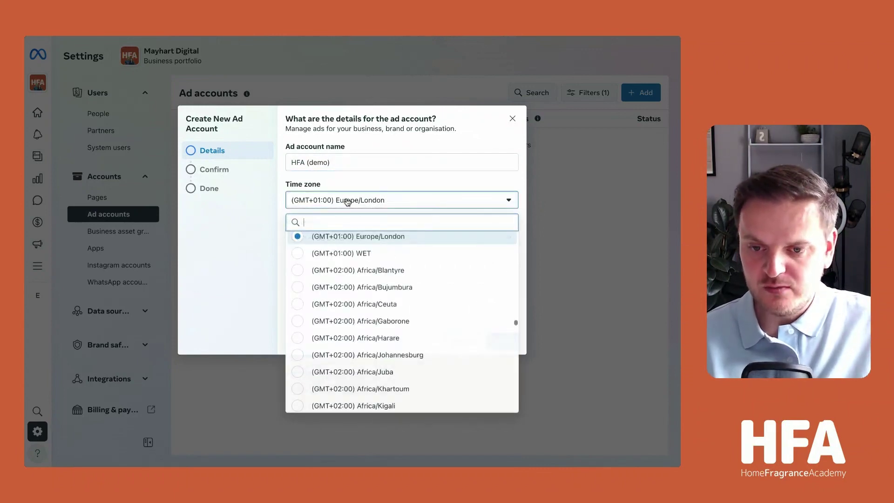
click(356, 241)
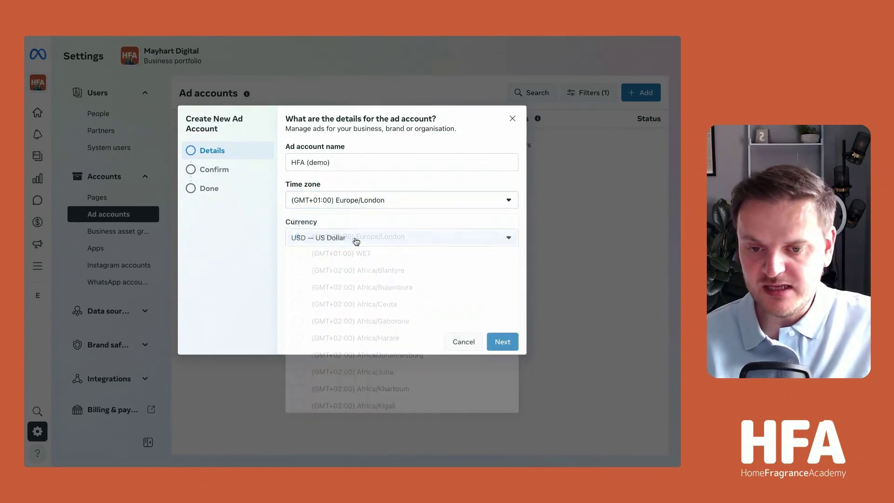
click(371, 200)
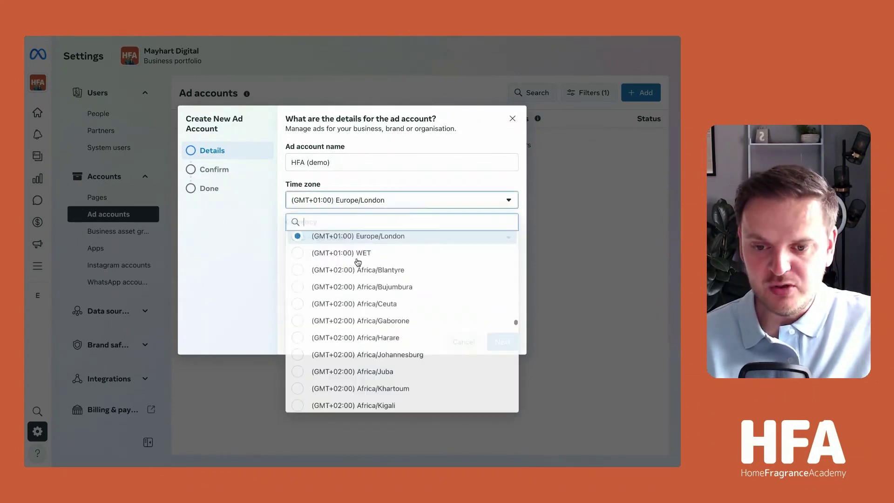
scroll(386, 294, down, 10)
scroll(387, 298, down, 5)
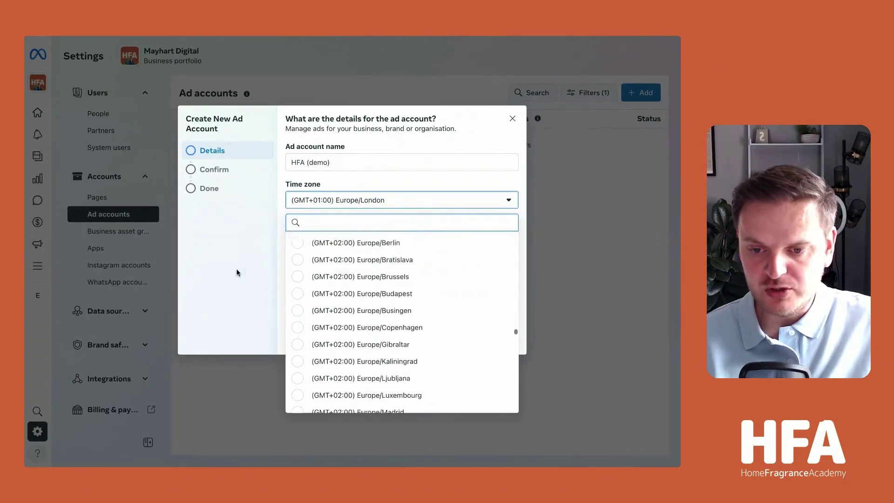
click(283, 261)
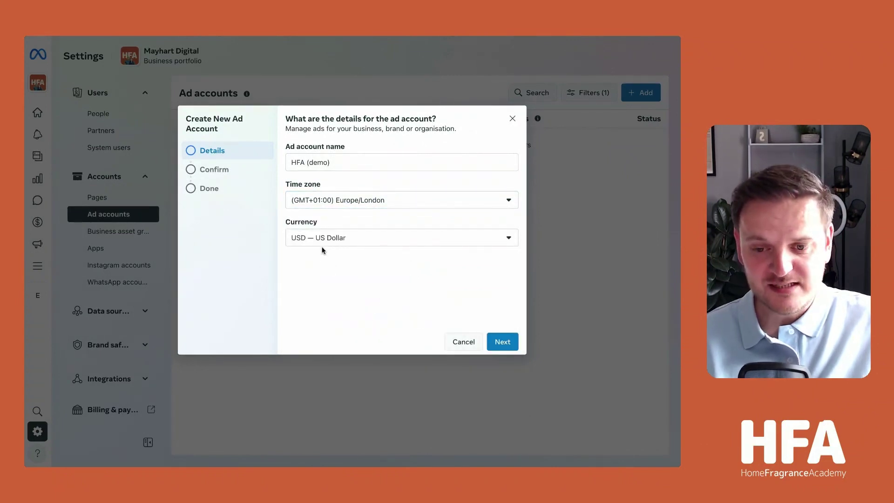
Set the ad account currency to GBP — British Pound Sterling and proceed to confirmation.
click(367, 241)
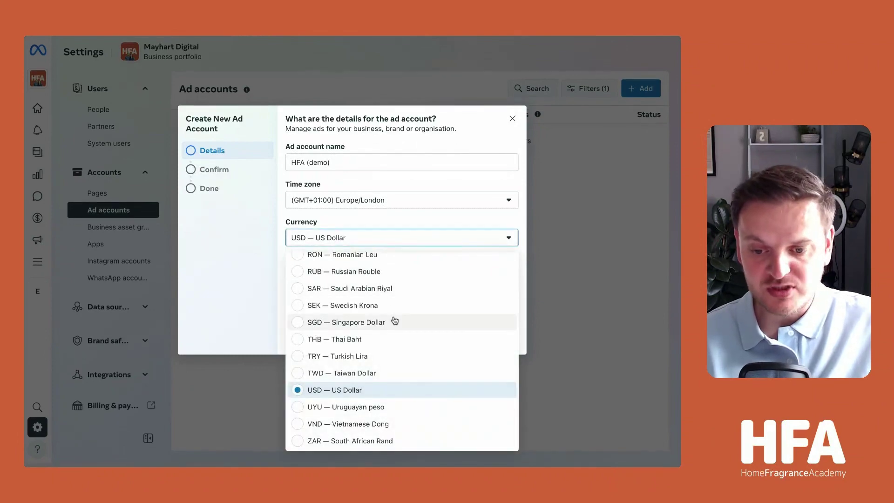
scroll(349, 330, up, 3)
scroll(348, 329, up, 10)
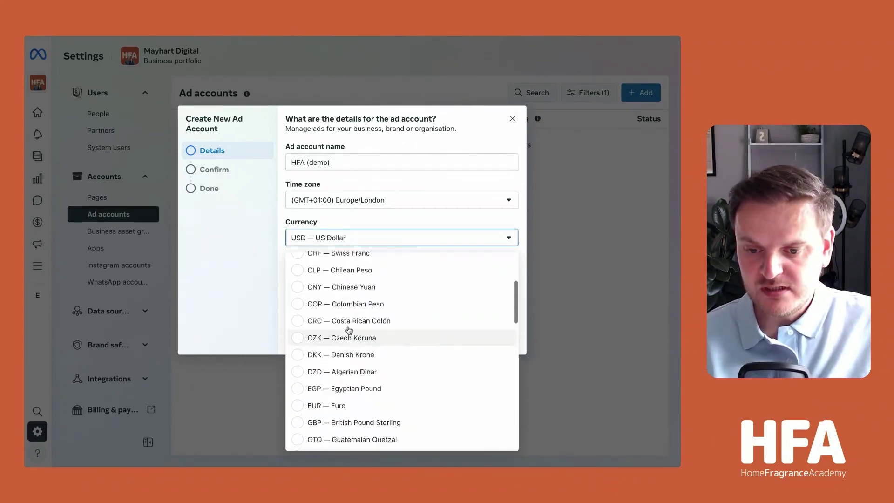
scroll(349, 330, down, 4)
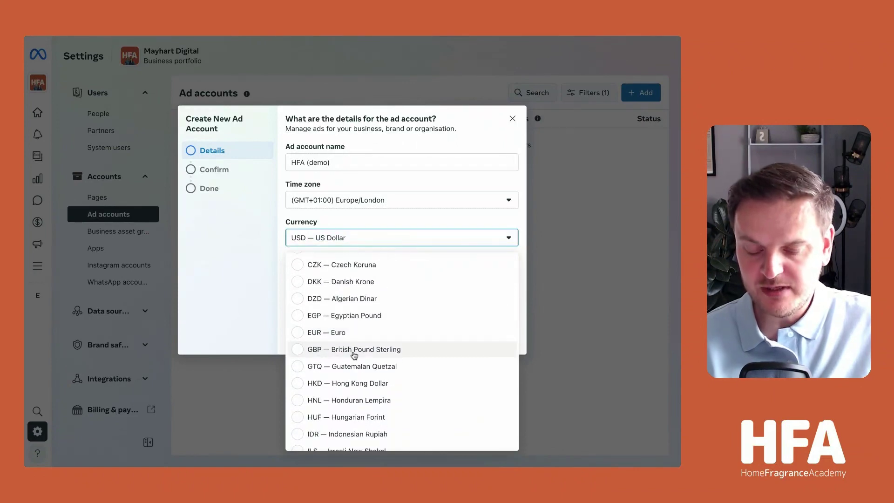
click(353, 354)
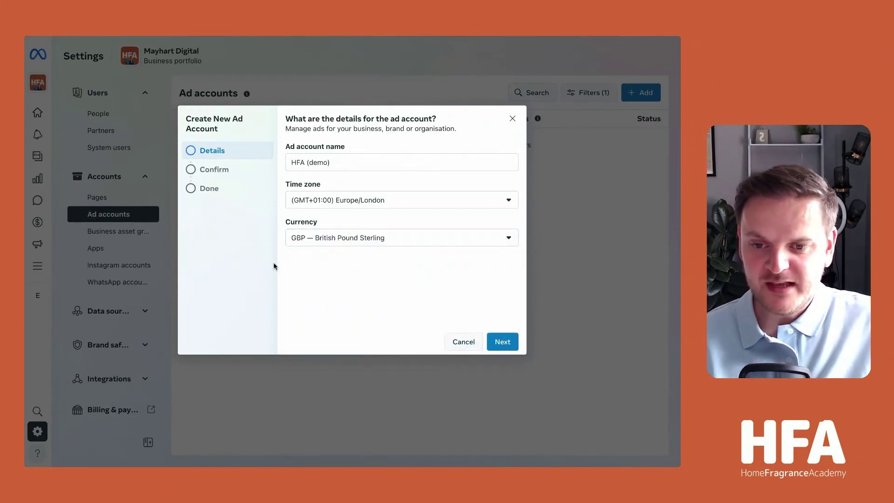
click(500, 344)
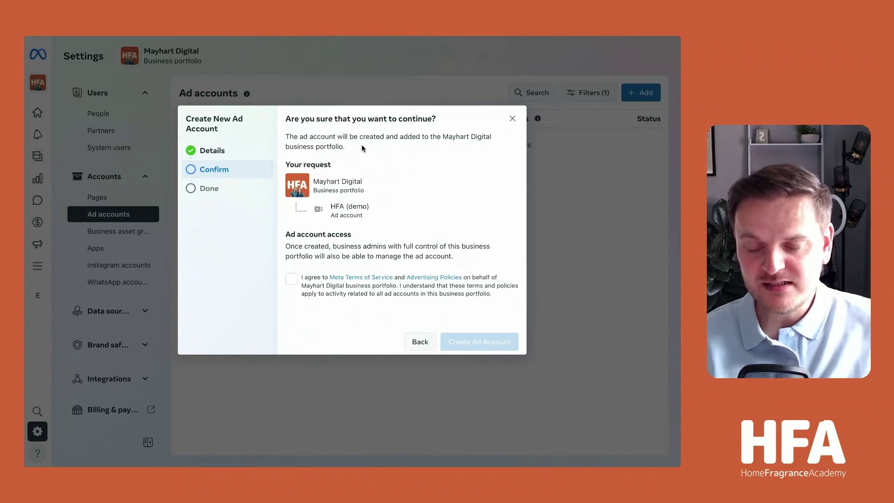
Agree to the Meta Terms of Service and create the HFA (demo) ad account.
click(292, 280)
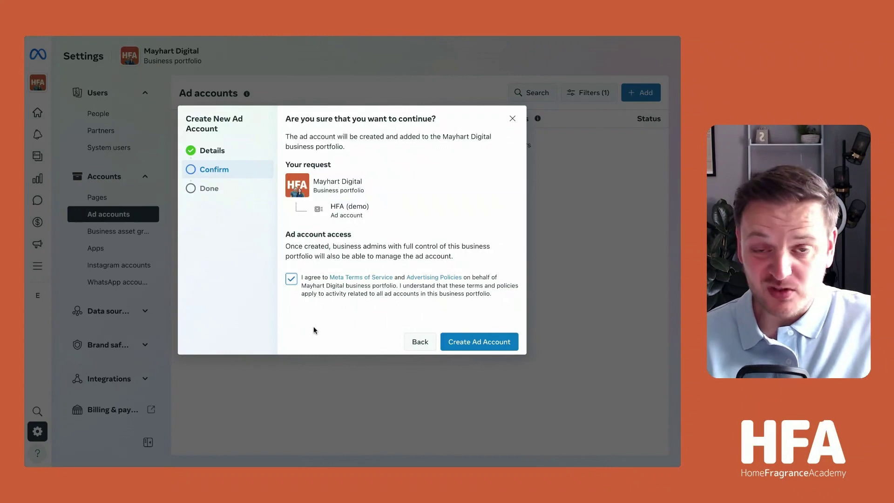
click(471, 343)
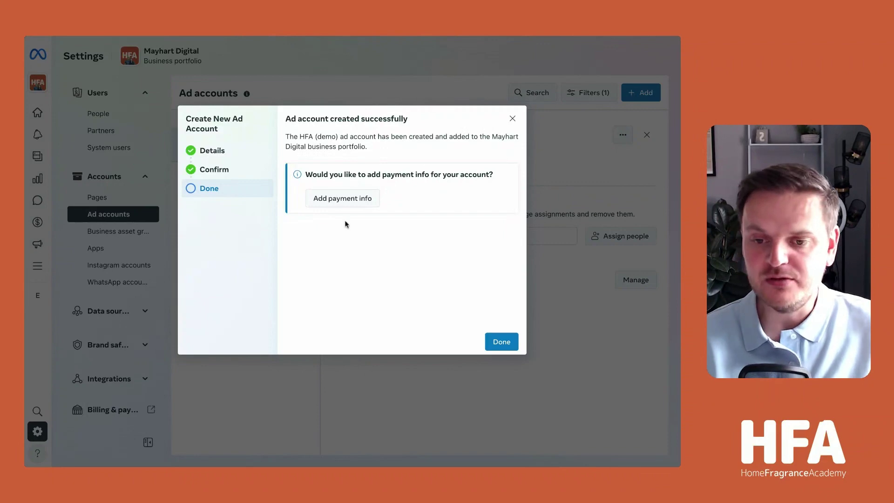
click(346, 203)
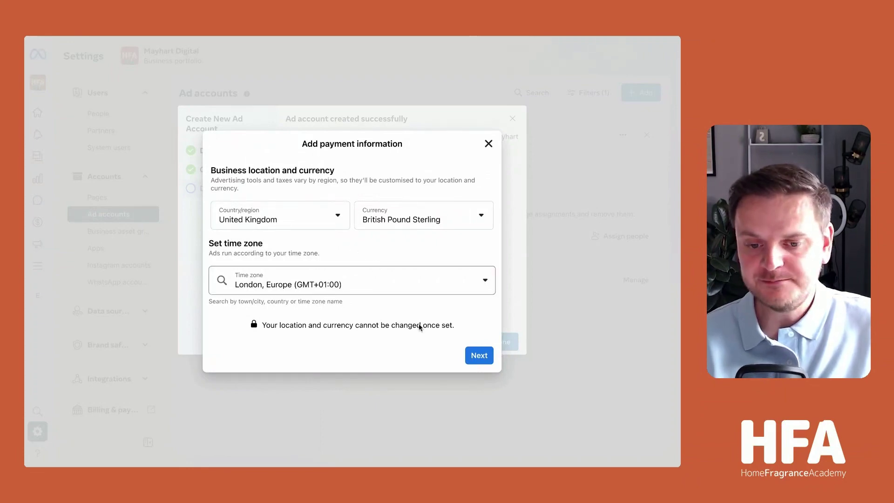
click(479, 358)
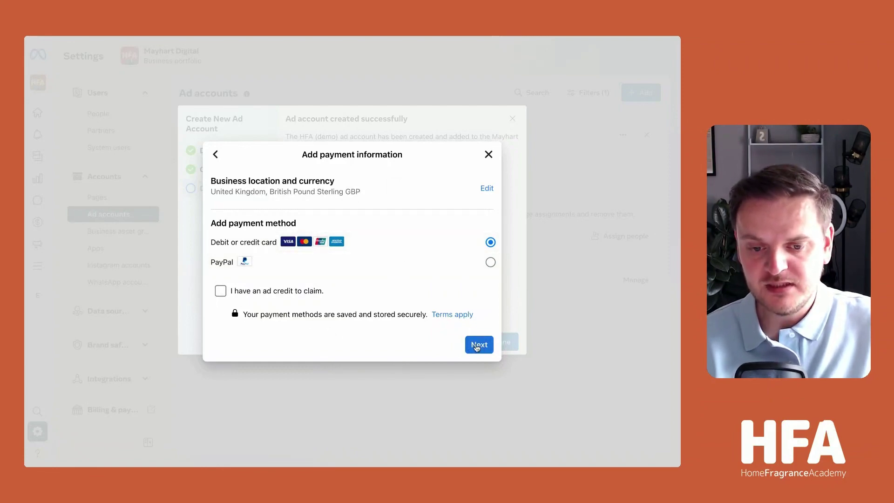
click(479, 345)
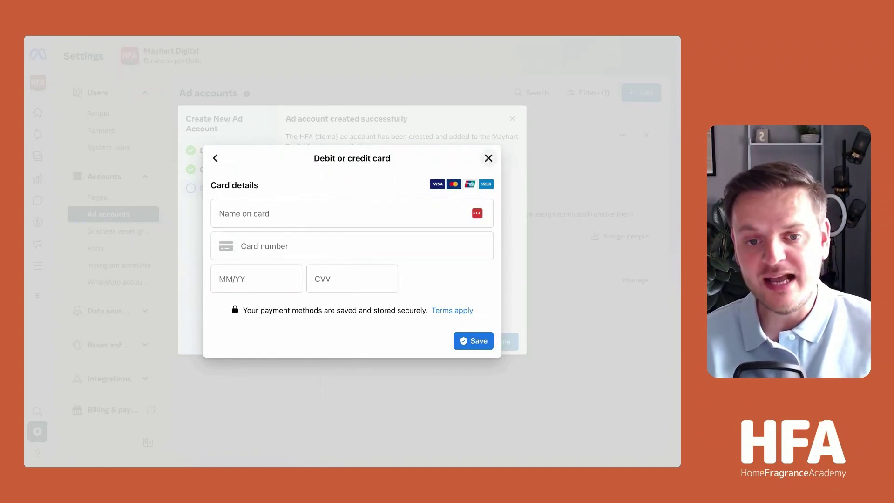
click(488, 157)
Discard the card details form and close the wizard, returning to the Ad accounts list.
click(396, 278)
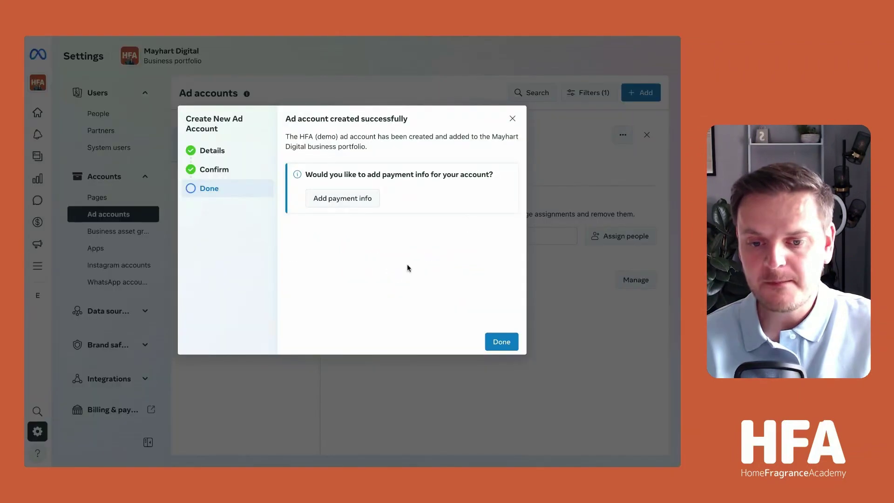
click(512, 119)
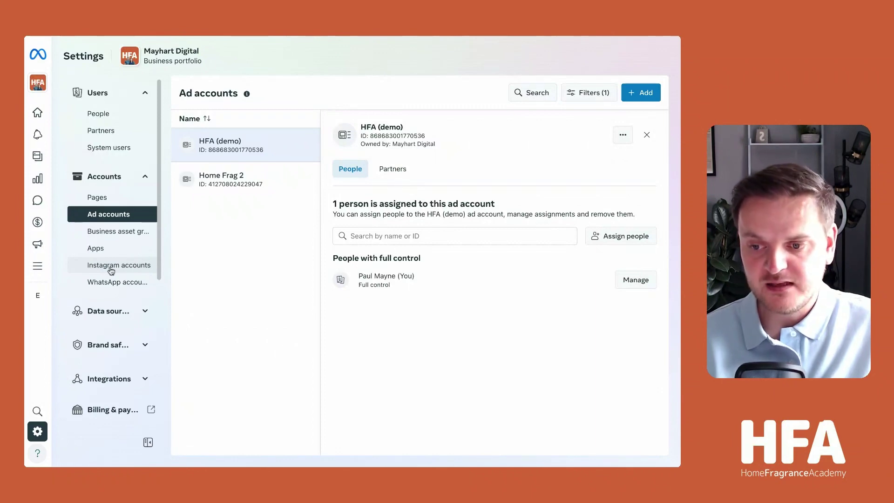
Open Instagram accounts, begin a claim and accept its terms, then close the Claim dialog unclaimed.
click(111, 267)
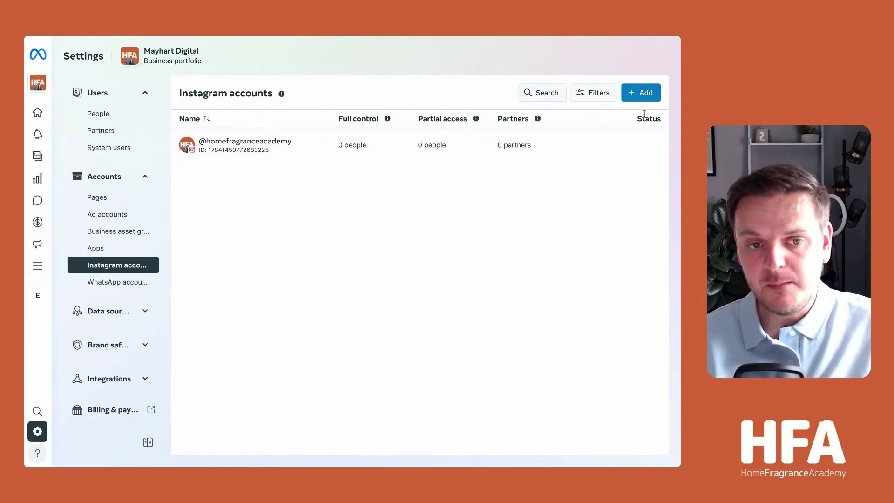
click(645, 93)
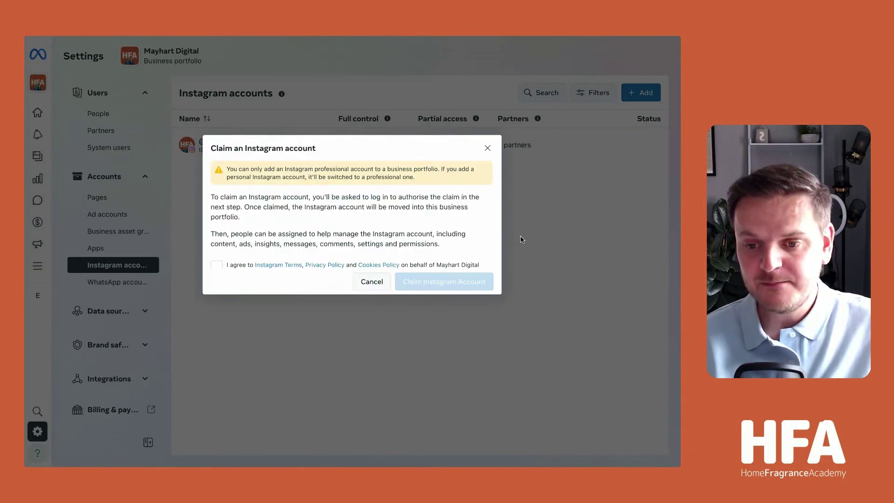
click(217, 265)
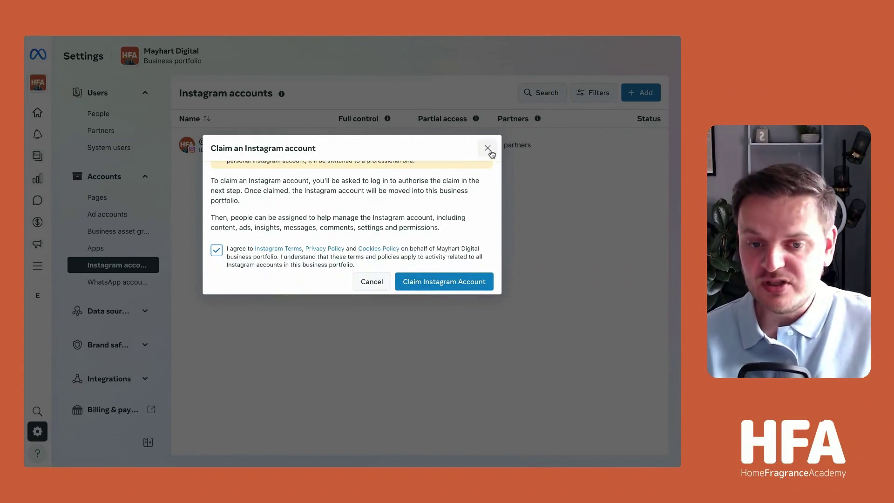
click(487, 149)
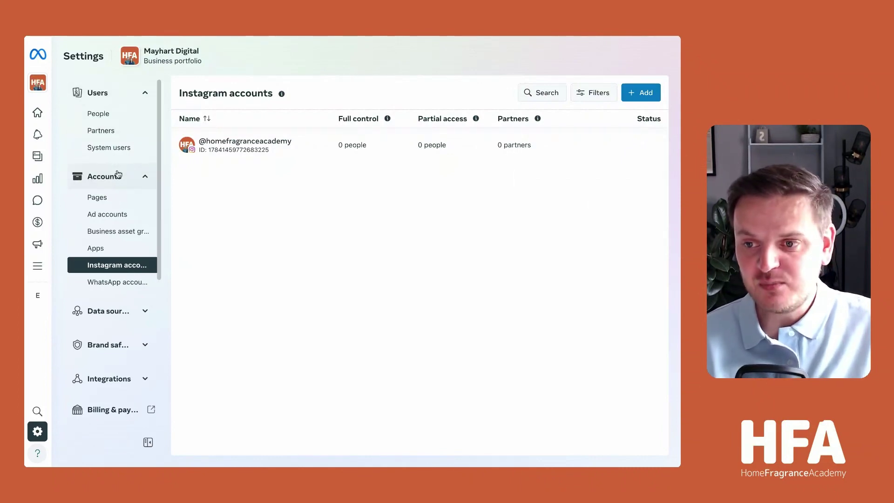
Expand the Data sources group to list Catalogues, Pixels, Datasets and related entries.
scroll(119, 182, down, 3)
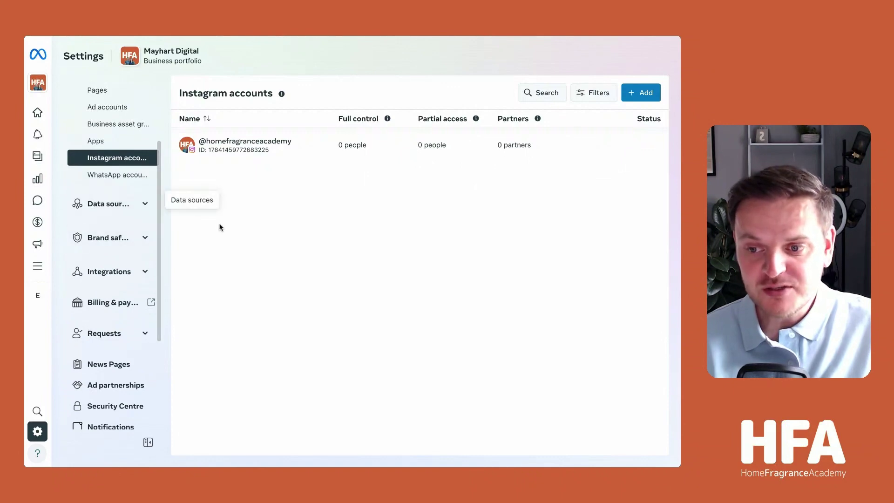
click(93, 205)
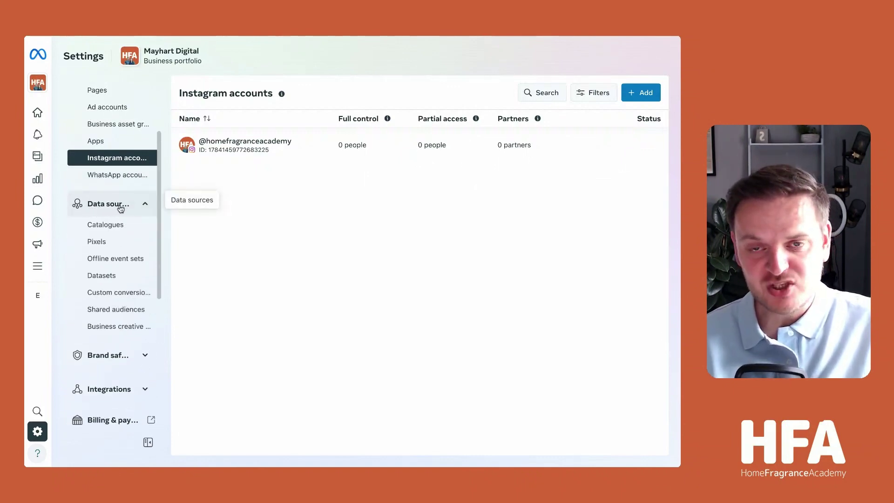
scroll(120, 207, down, 1)
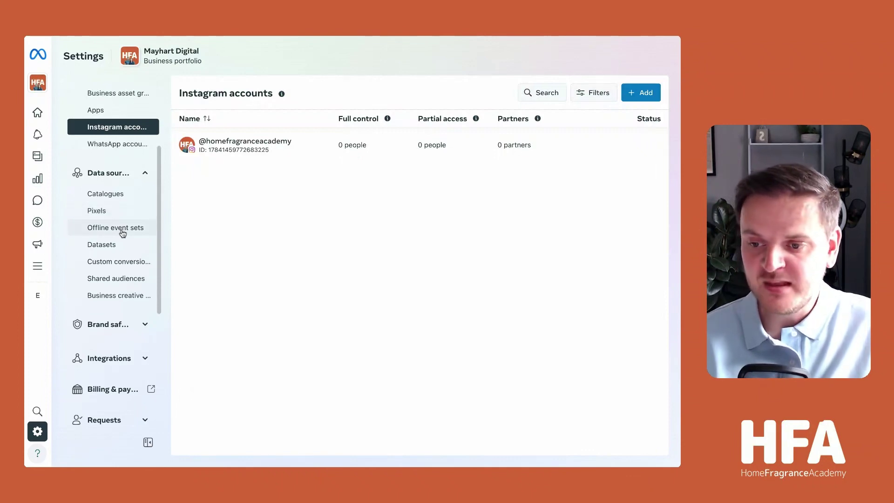
scroll(115, 249, down, 1)
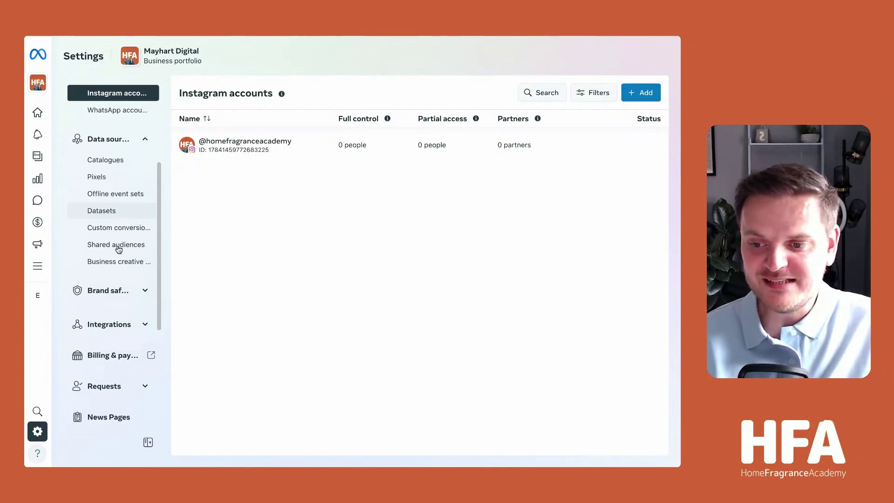
Expand and collapse the Brand safety and Integrations groups, then scroll the sidebar back up.
click(120, 293)
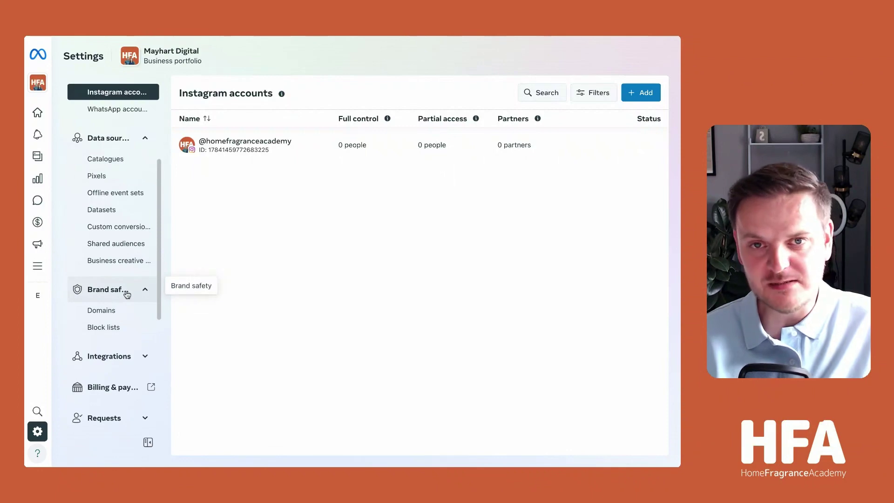
click(122, 292)
click(116, 328)
scroll(119, 321, down, 1)
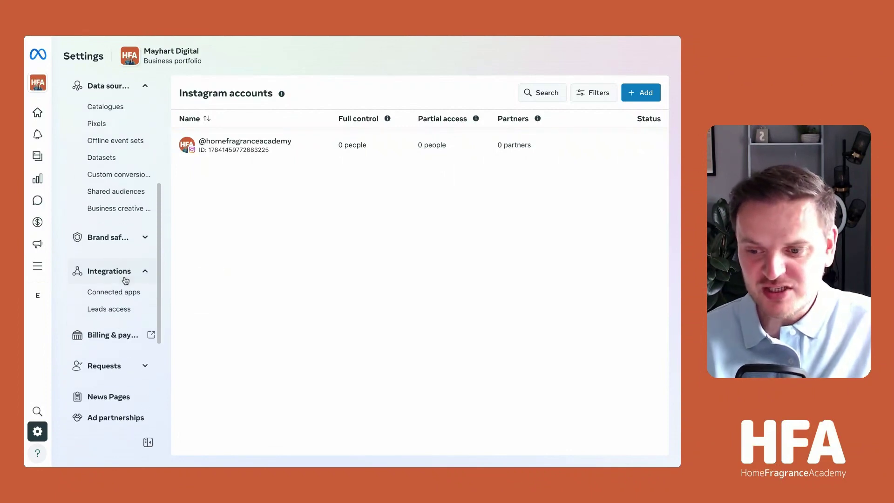
click(123, 277)
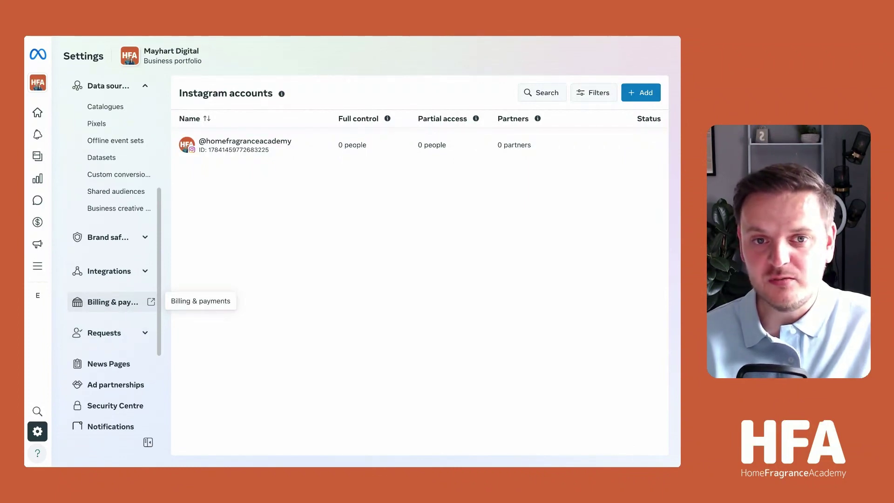
scroll(140, 267, down, 1)
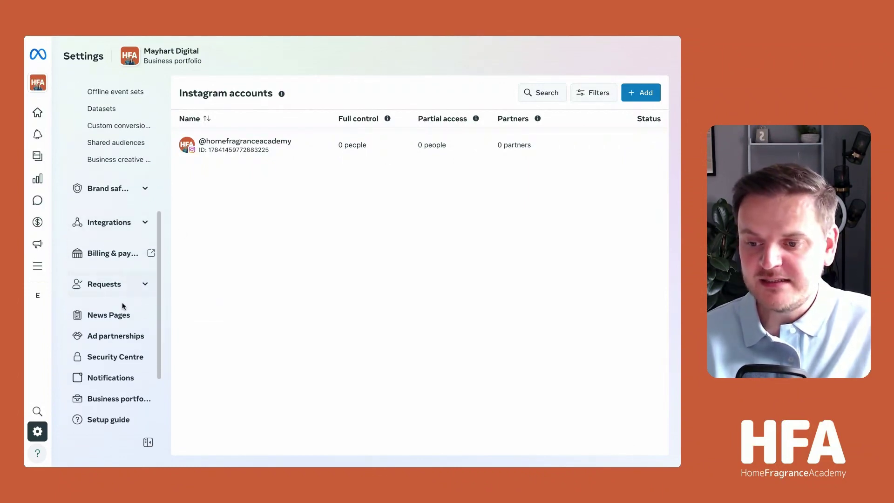
scroll(124, 310, down, 1)
scroll(116, 336, up, 3)
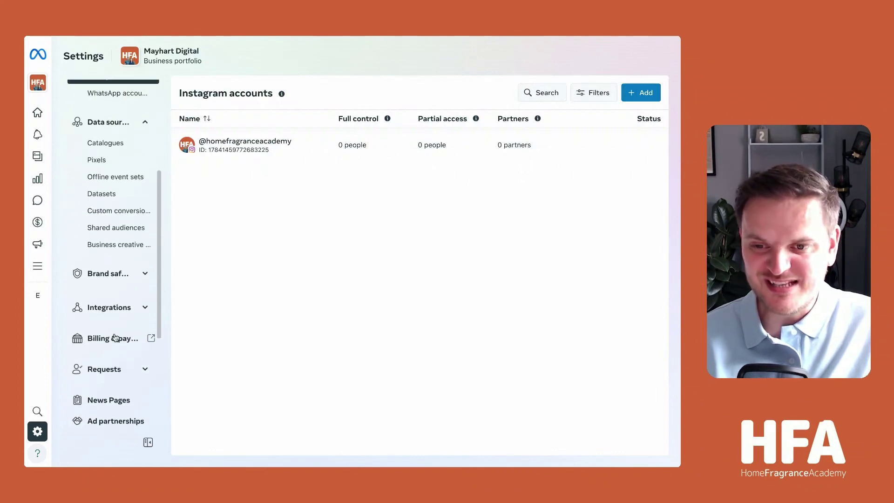
scroll(115, 337, up, 4)
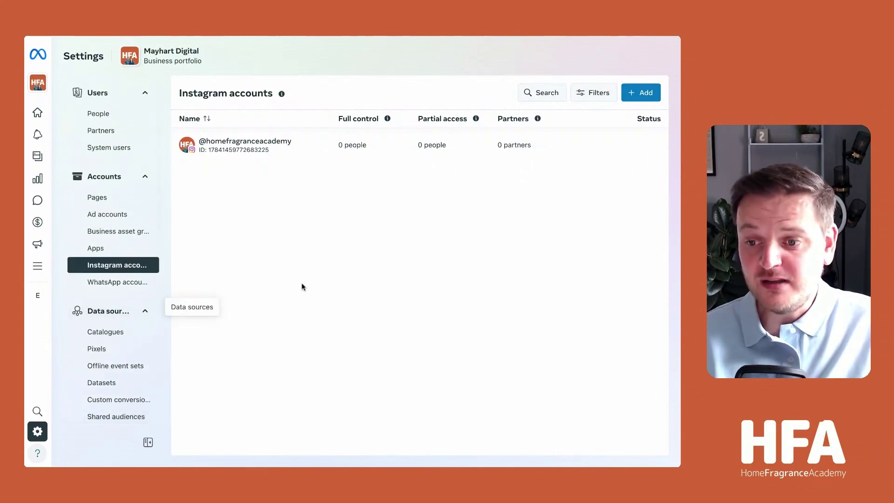